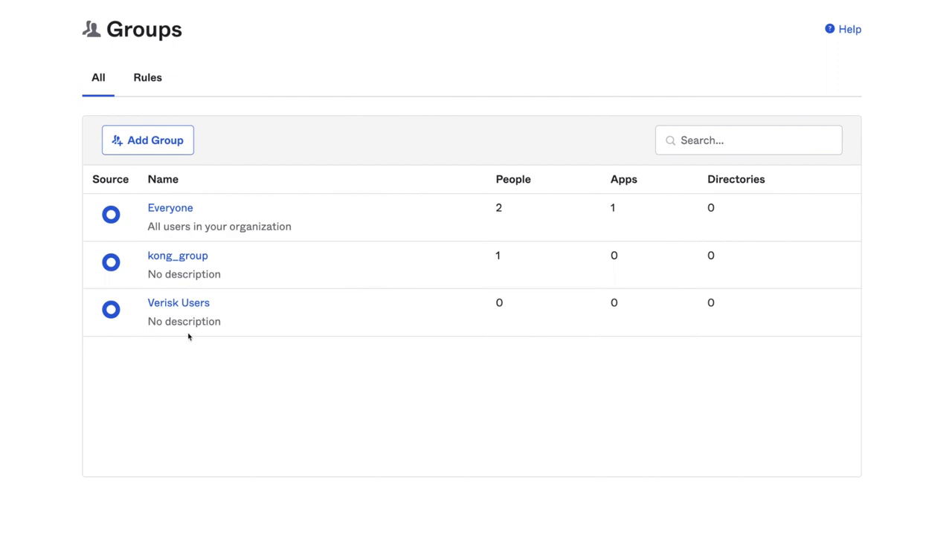
# Step: Open kong_group from the Groups list to see its one active member
pyautogui.click(177, 256)
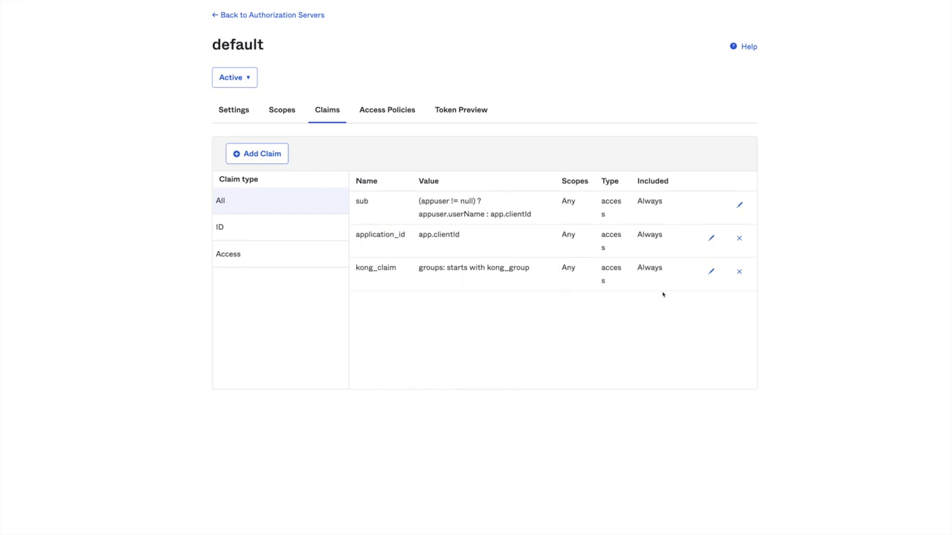
# Step: Inspect kong_claim's token-type options without saving, then go to the Token Preview form
pyautogui.click(711, 271)
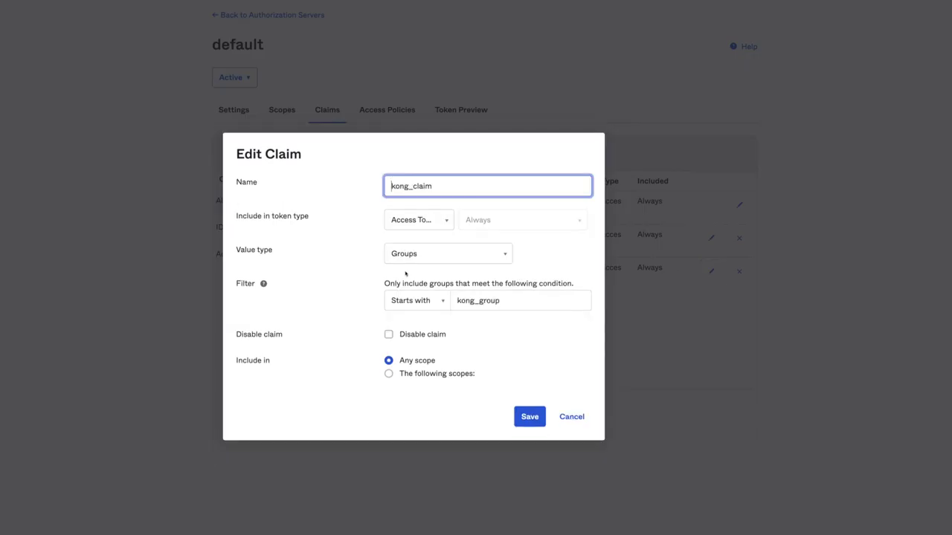
pyautogui.click(340, 179)
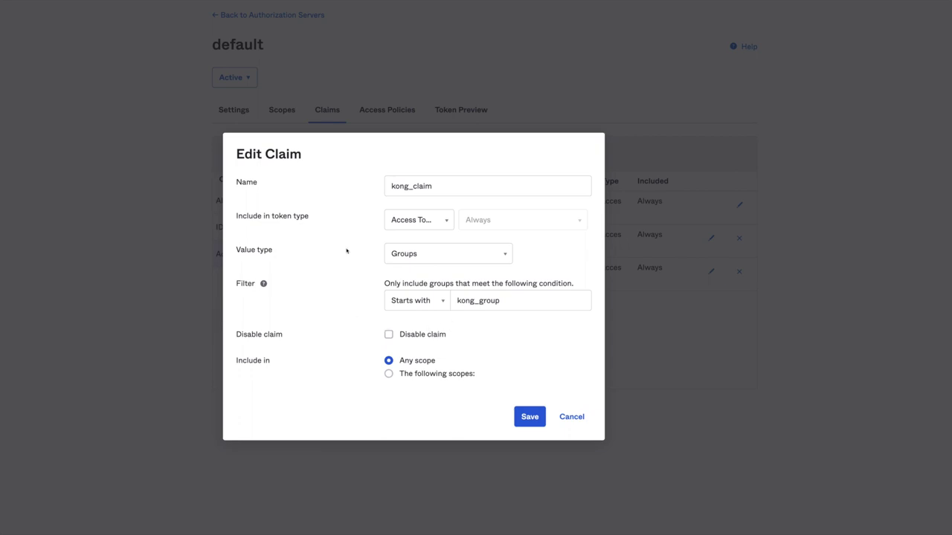
pyautogui.click(440, 227)
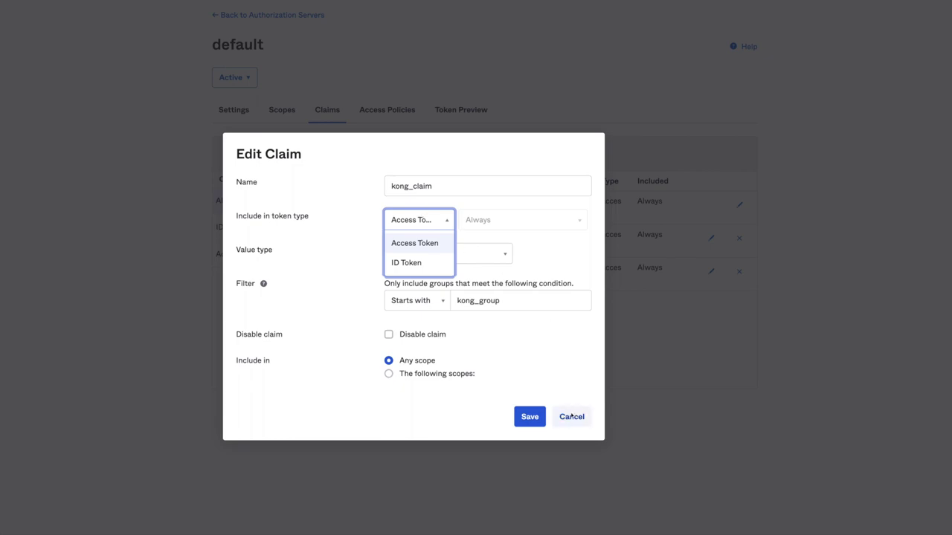
pyautogui.click(572, 416)
pyautogui.click(455, 111)
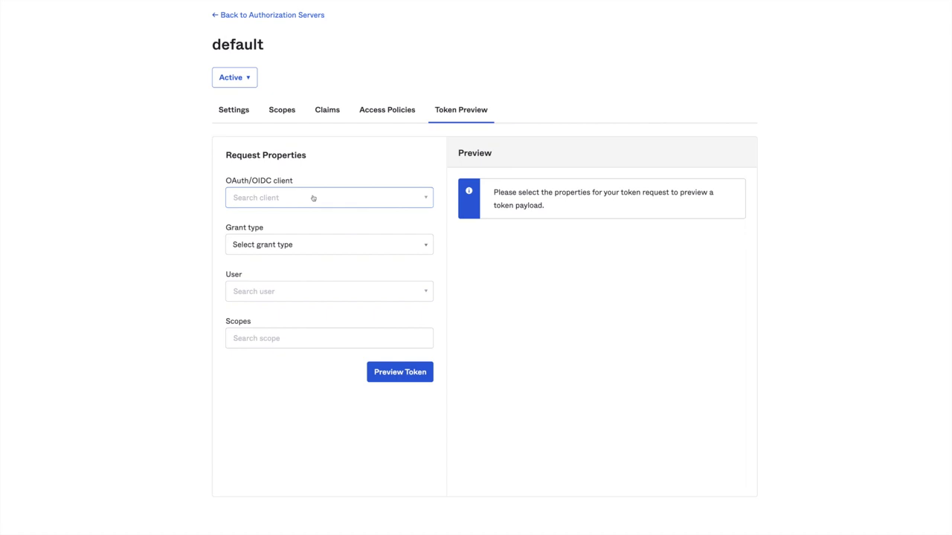
# Step: Choose the test user and the KongAuthorizationCode client for the token preview
pyautogui.click(287, 292)
pyautogui.write('cla')
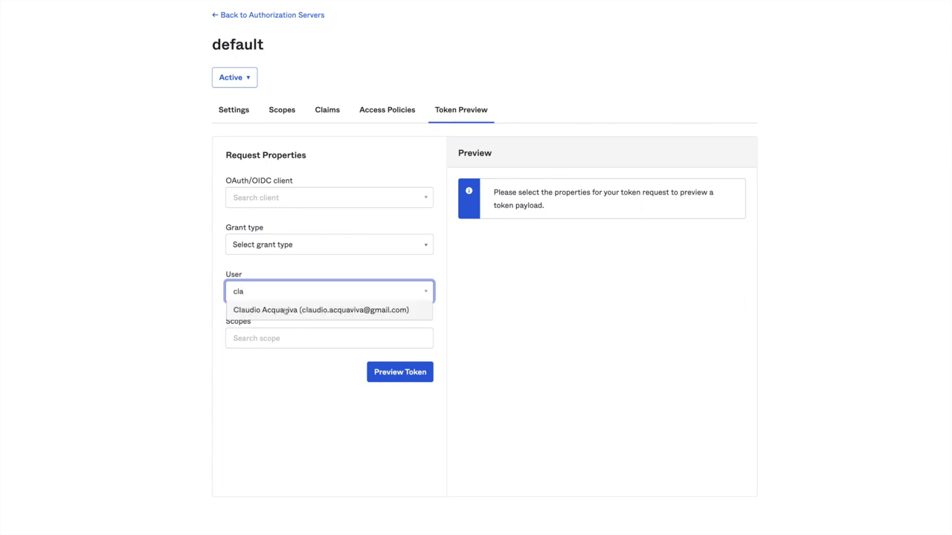
pyautogui.click(283, 310)
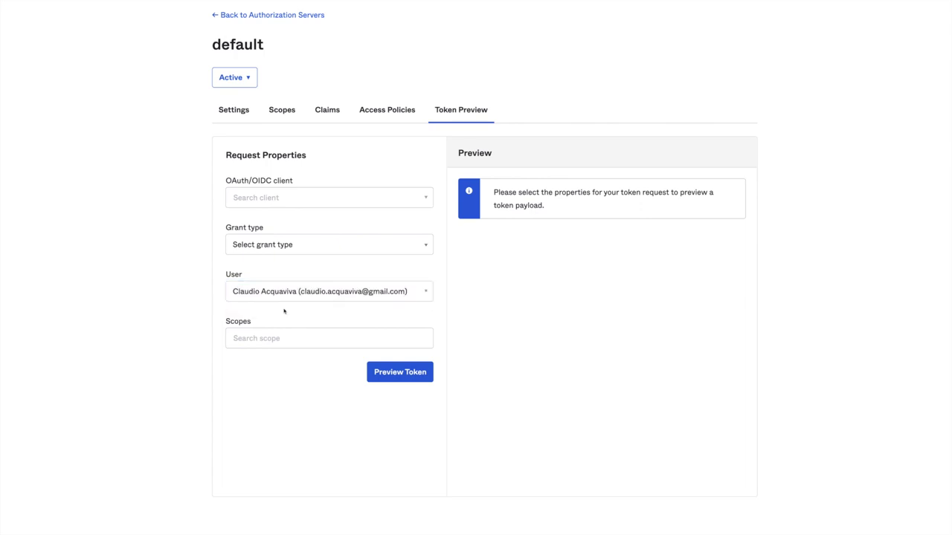
pyautogui.click(324, 201)
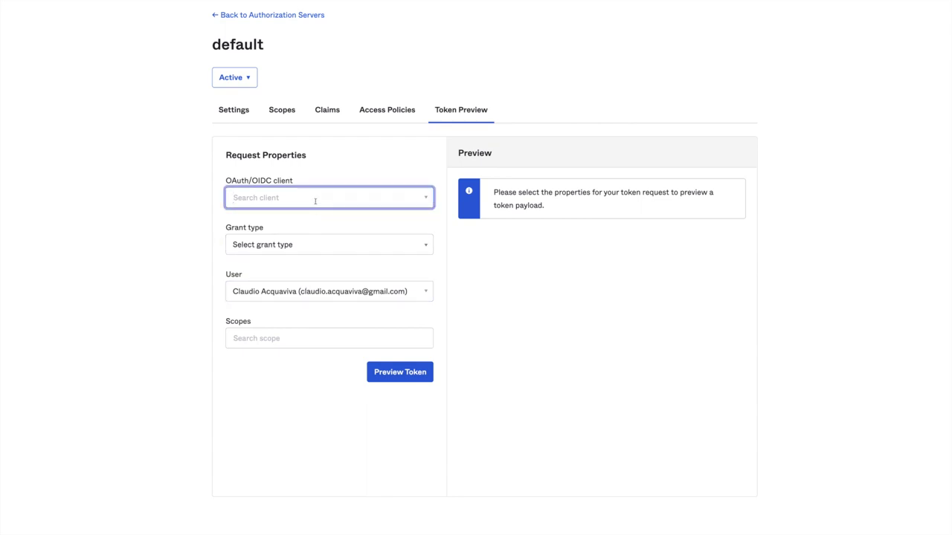
pyautogui.write('Kong')
pyautogui.click(297, 235)
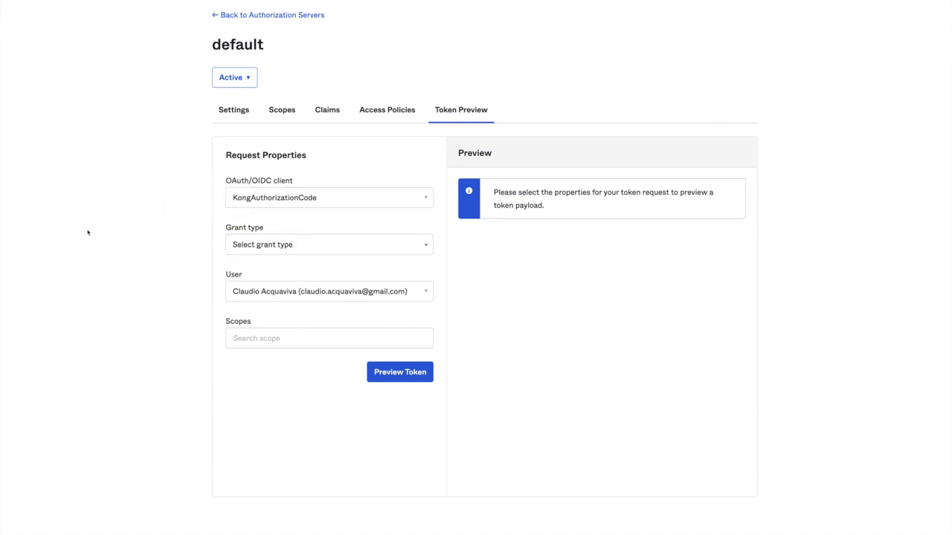
# Step: Preview the access token with Authorization Code grant and openid scope
pyautogui.click(278, 248)
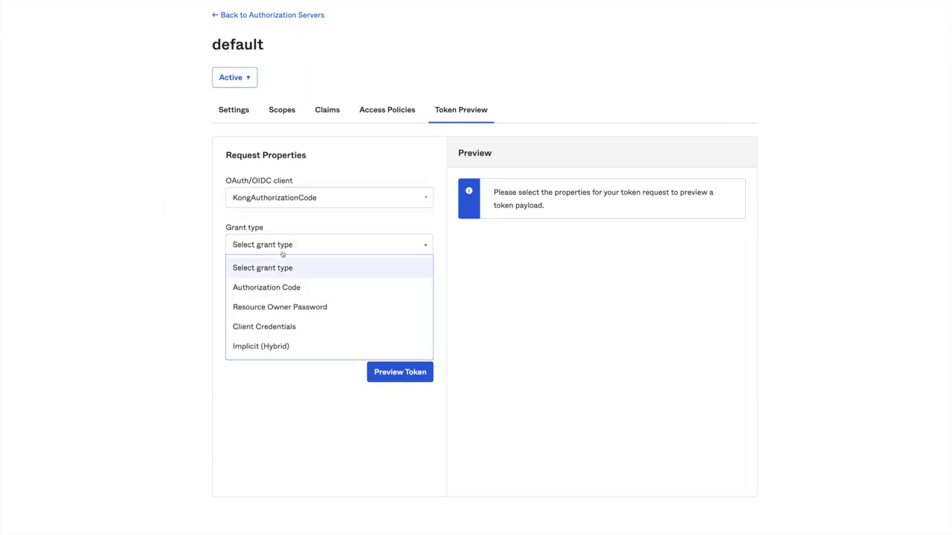
pyautogui.click(274, 288)
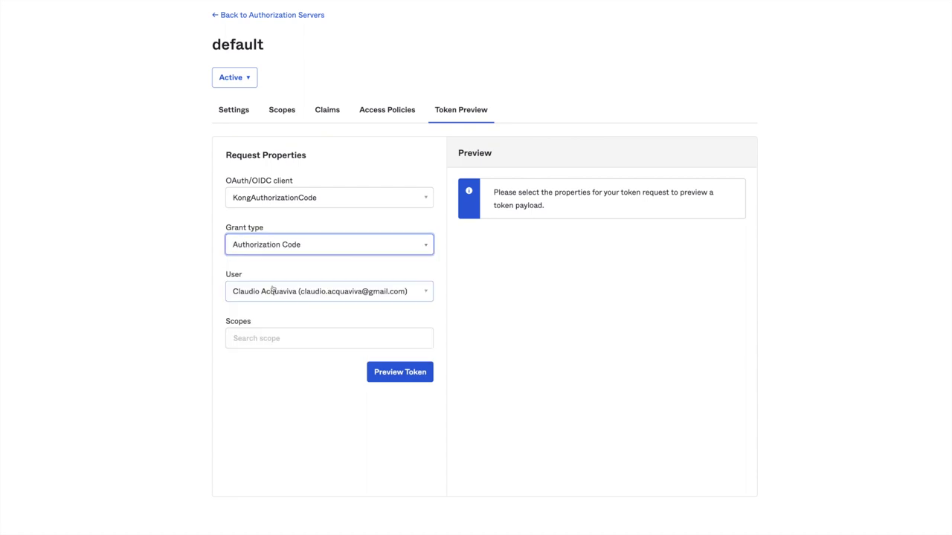
pyautogui.click(231, 338)
pyautogui.write('op')
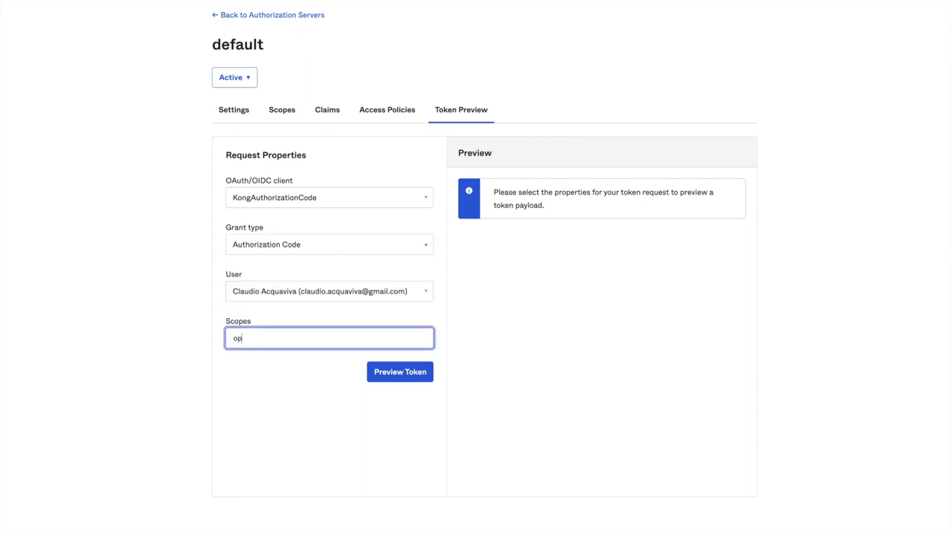
pyautogui.write('enid')
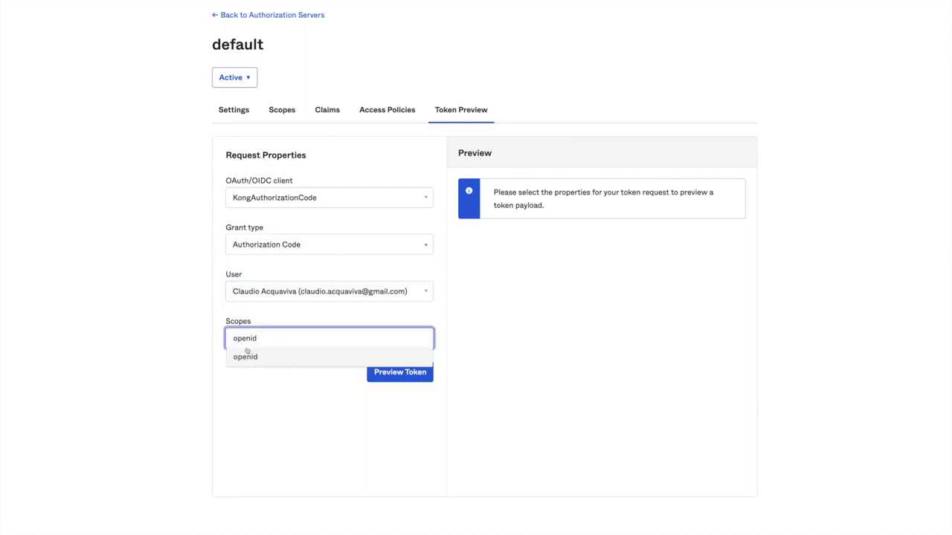
pyautogui.click(247, 358)
pyautogui.click(401, 373)
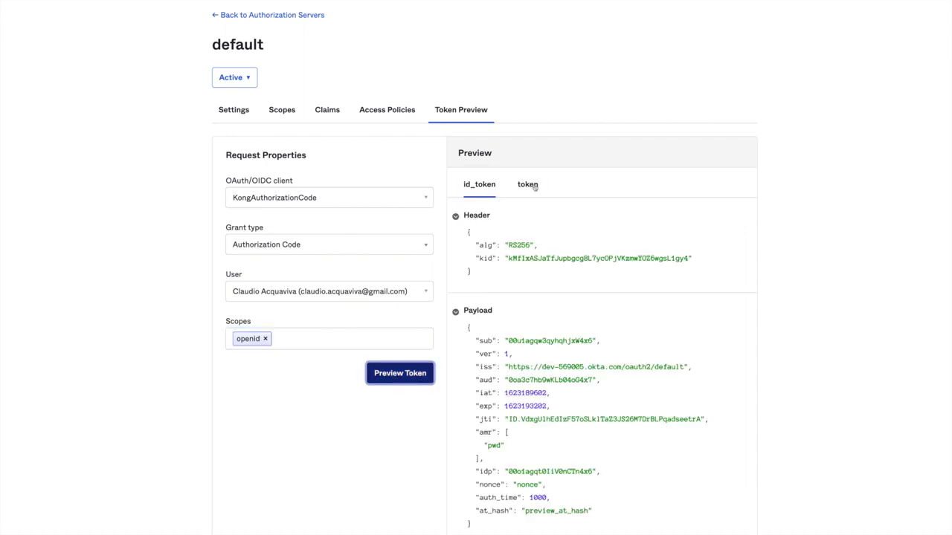
pyautogui.click(530, 185)
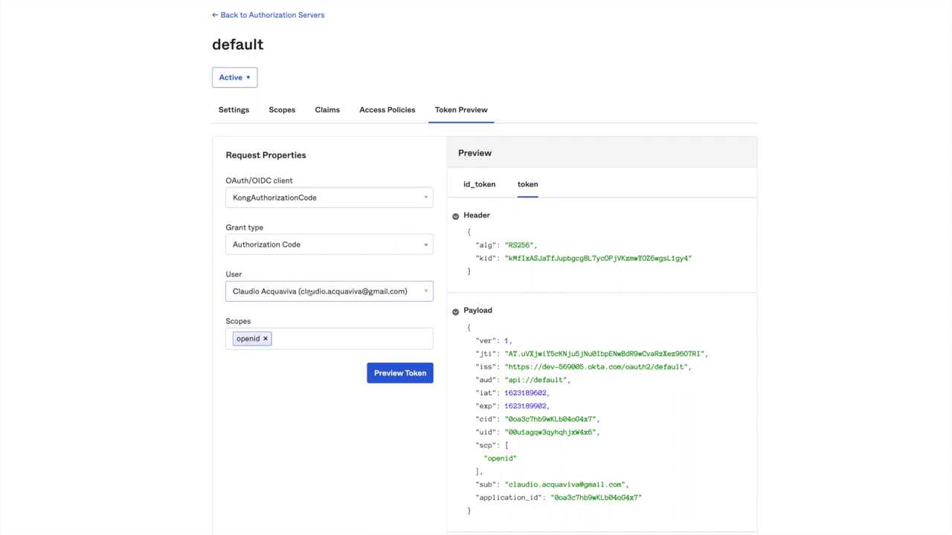
# Step: Re-preview the access token for the kong_group member and highlight its kong_claim entry
pyautogui.click(310, 293)
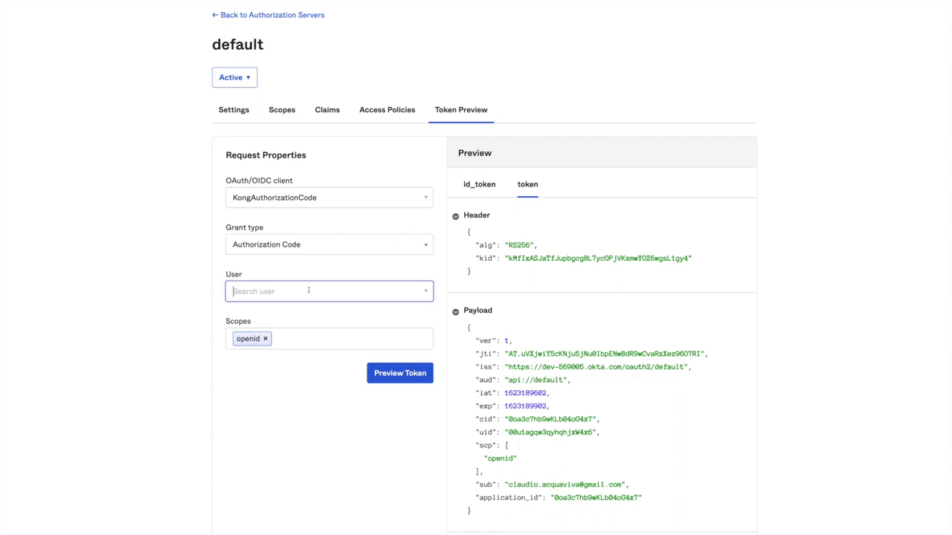
pyautogui.write('fir')
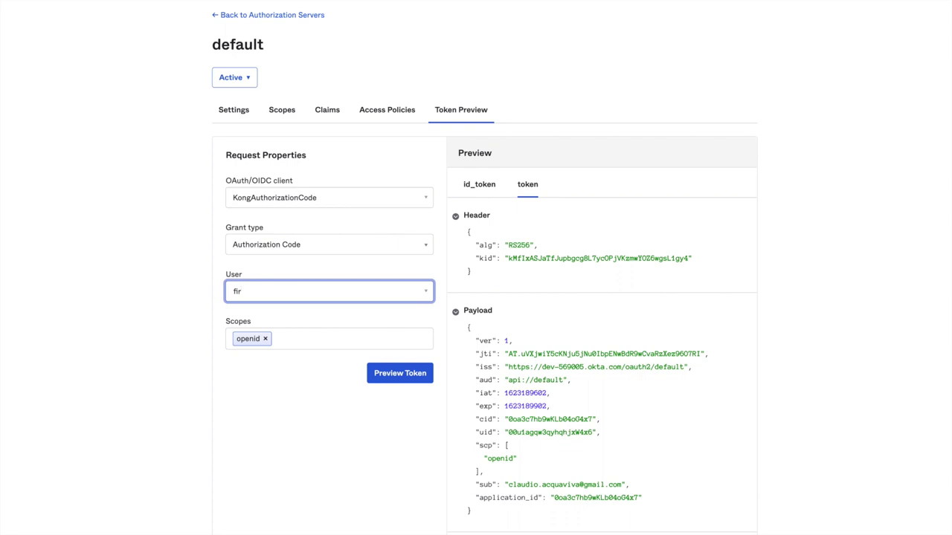
pyautogui.click(305, 308)
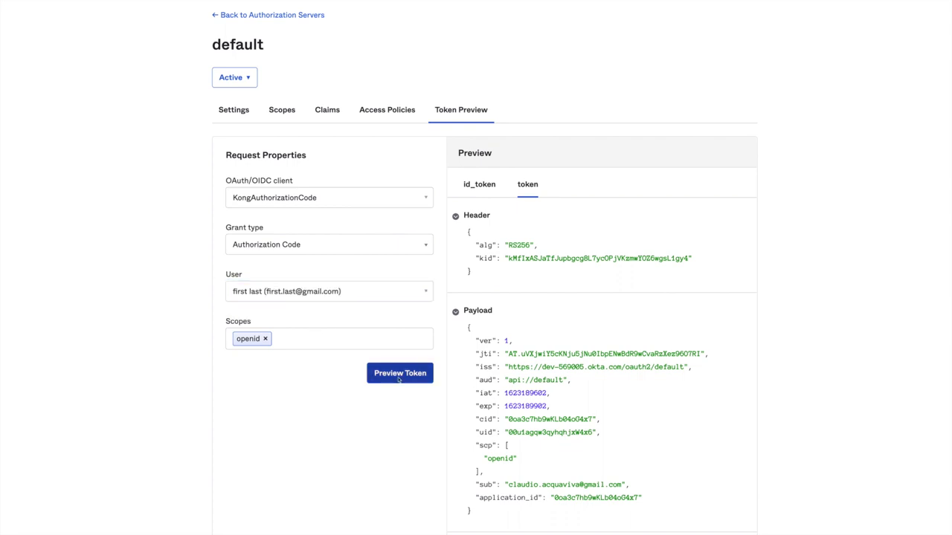
pyautogui.click(398, 375)
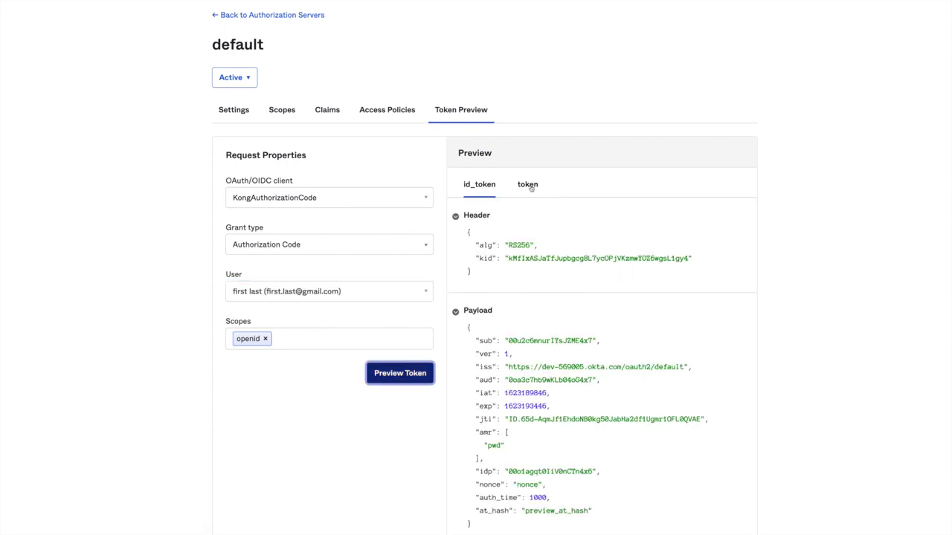
pyautogui.click(528, 185)
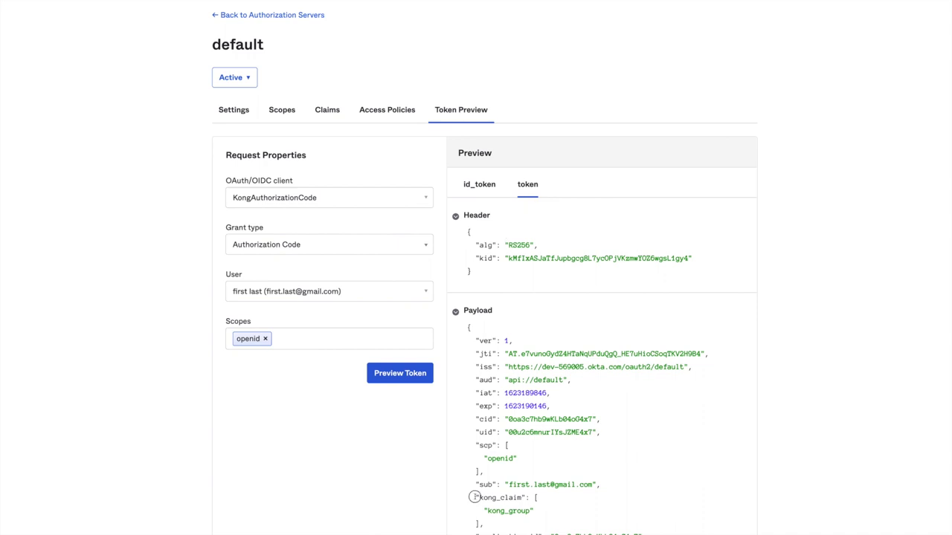
pyautogui.moveTo(476, 497); pyautogui.dragTo(484, 525)
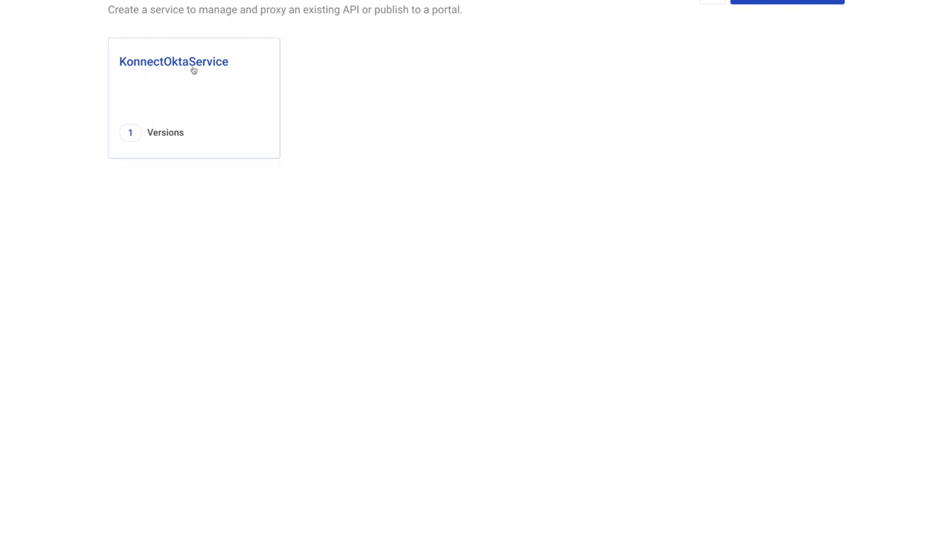
# Step: Open the openid-connect plugin edit form on AuthorizationCodeRoute under KonnectOktaService
pyautogui.click(193, 70)
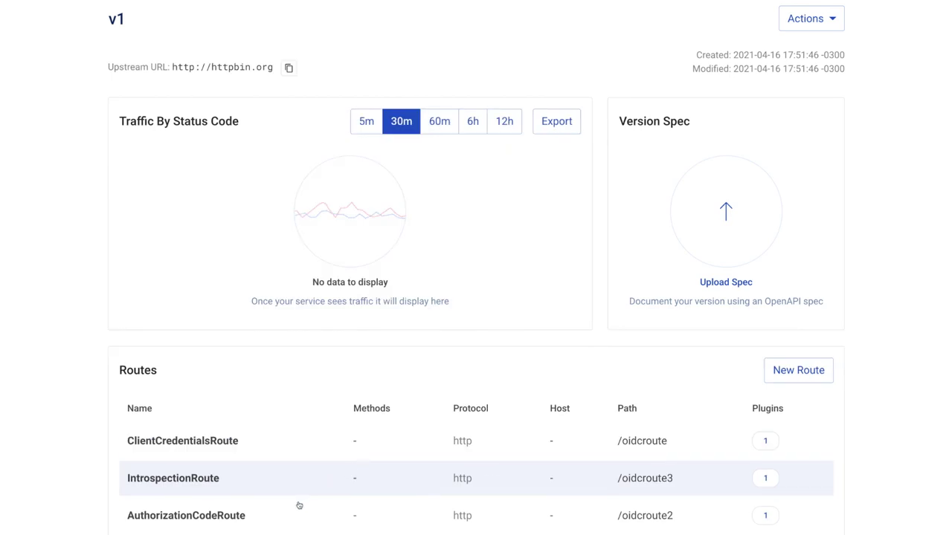
pyautogui.click(294, 515)
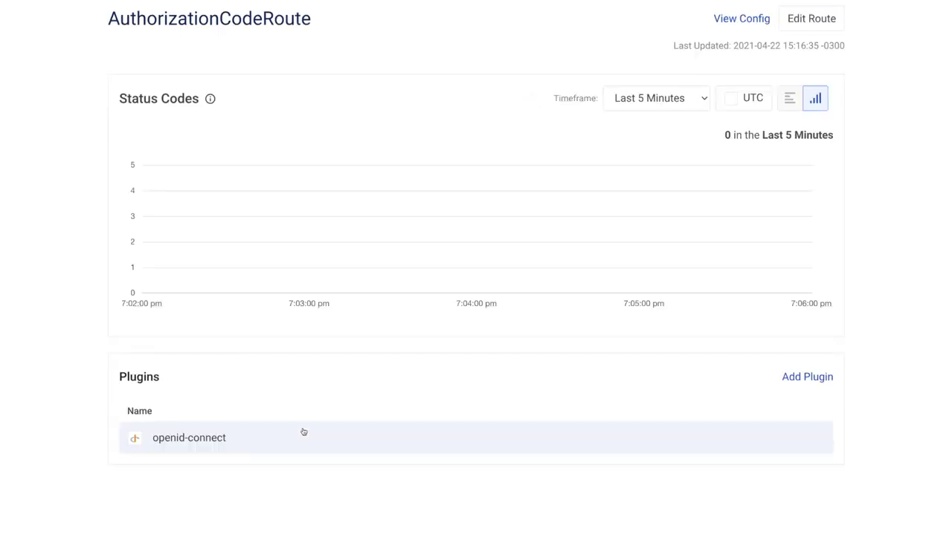
pyautogui.click(291, 439)
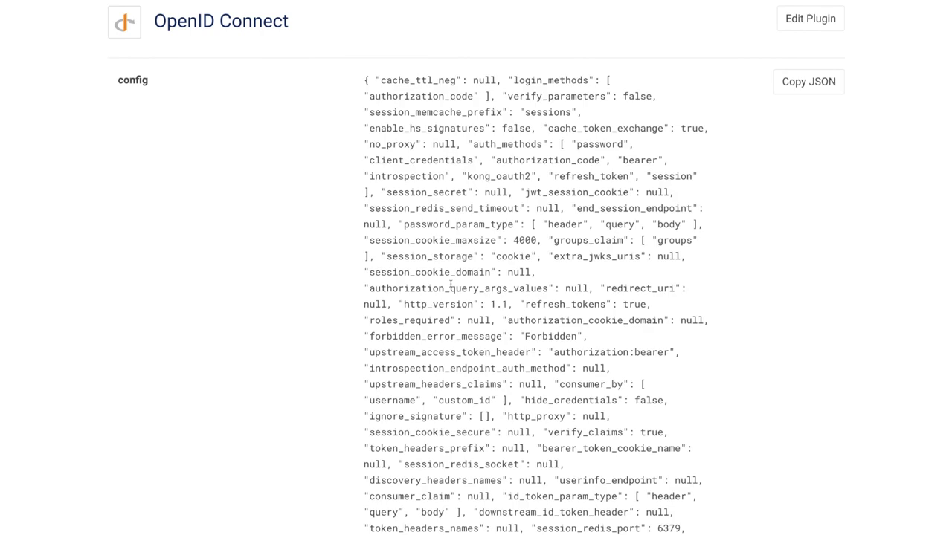
pyautogui.click(820, 20)
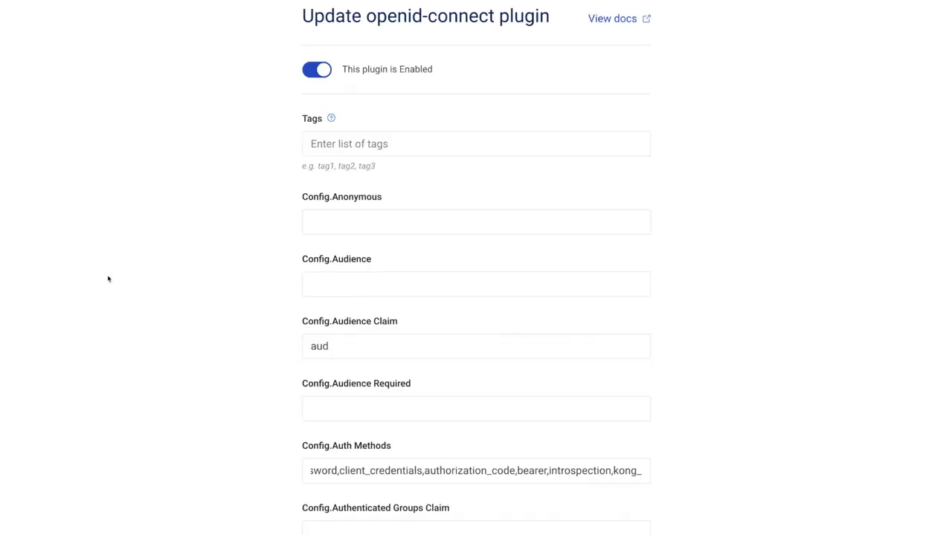
# Step: Find kong_claim in the plugin form to confirm it is the Scopes Claim
pyautogui.write('kong_claim')
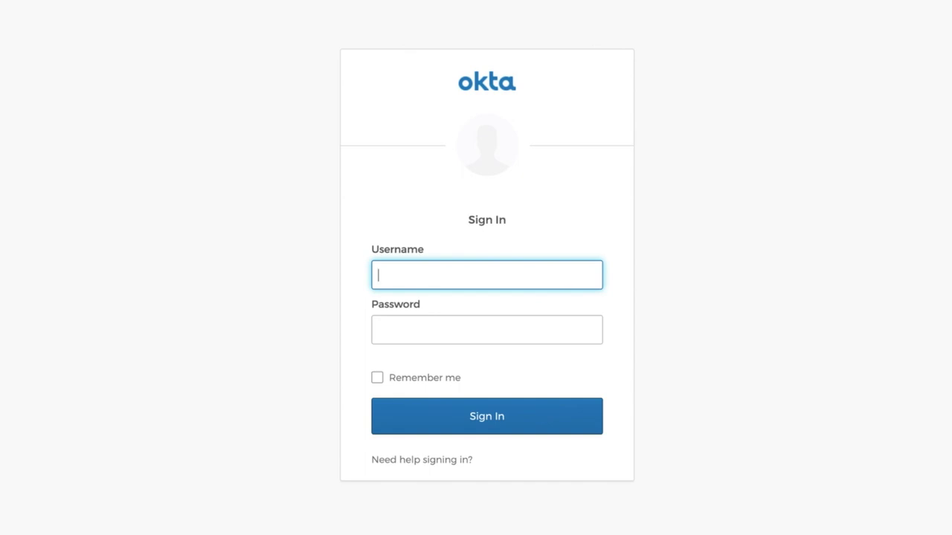
# Step: Sign in to Okta with the first test user's username and password
pyautogui.write('claudio')
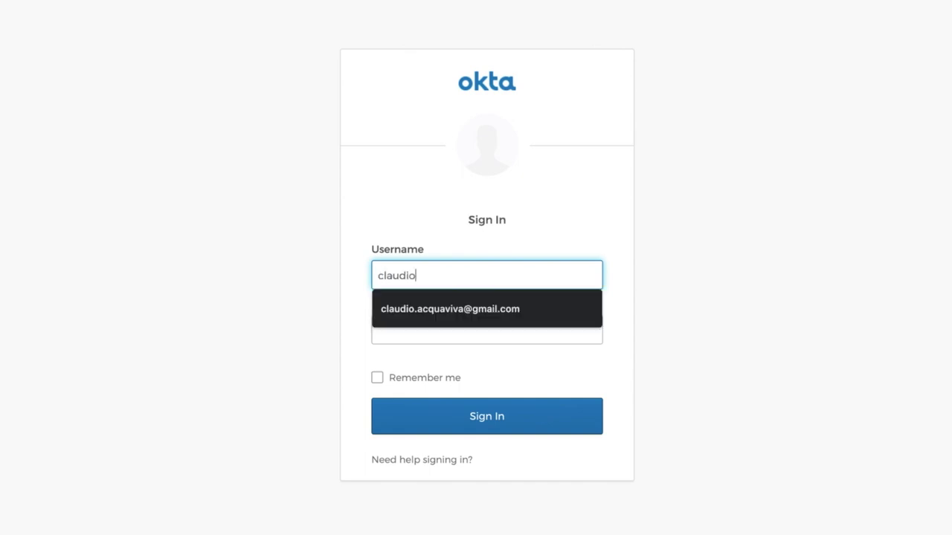
pyautogui.press('Down')
pyautogui.press('Return')
pyautogui.press('Tab')
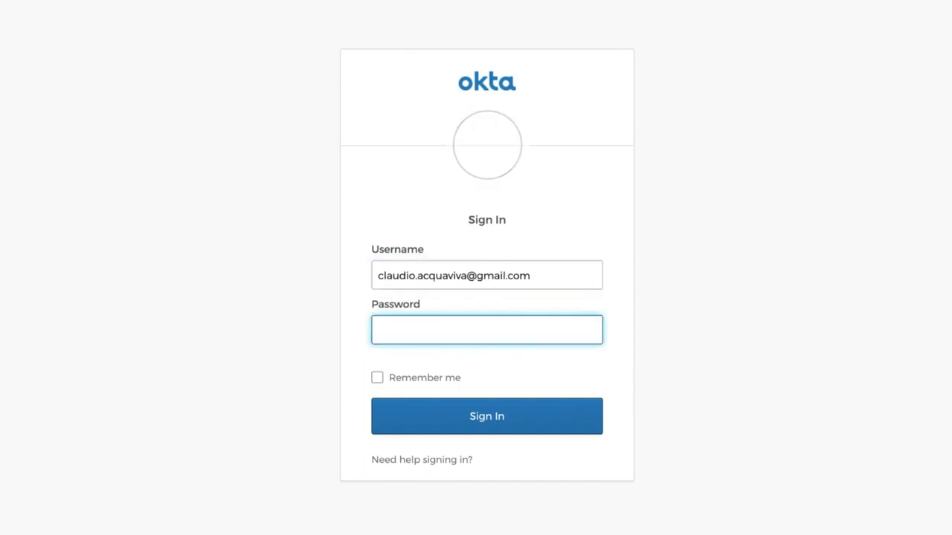
pyautogui.write('*************')
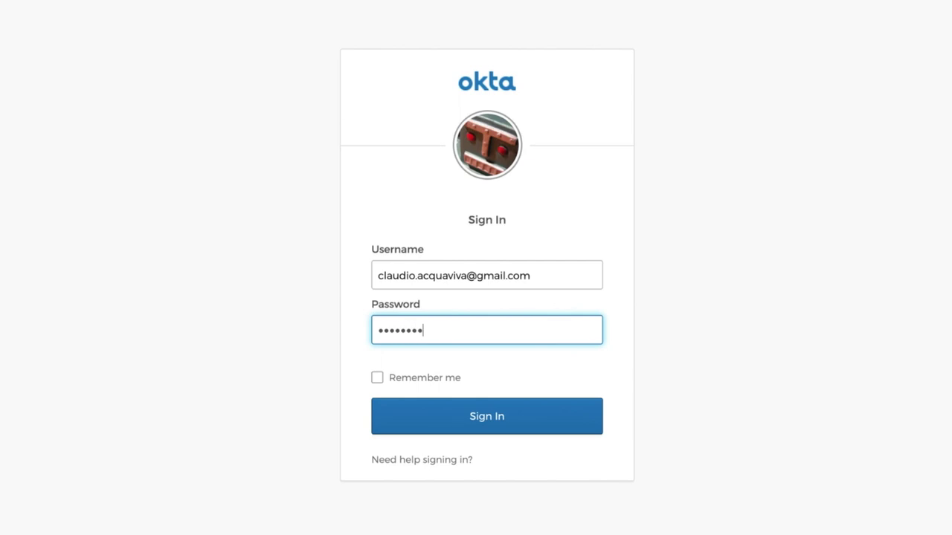
pyautogui.write('***')
pyautogui.press('Return')
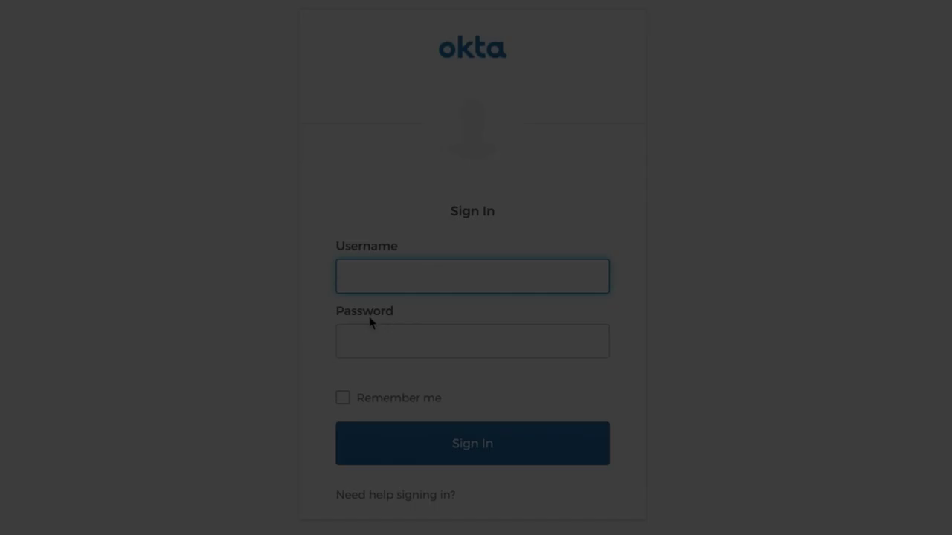
# Step: Sign in to Okta with the second test user's username and password
pyautogui.write('fir')
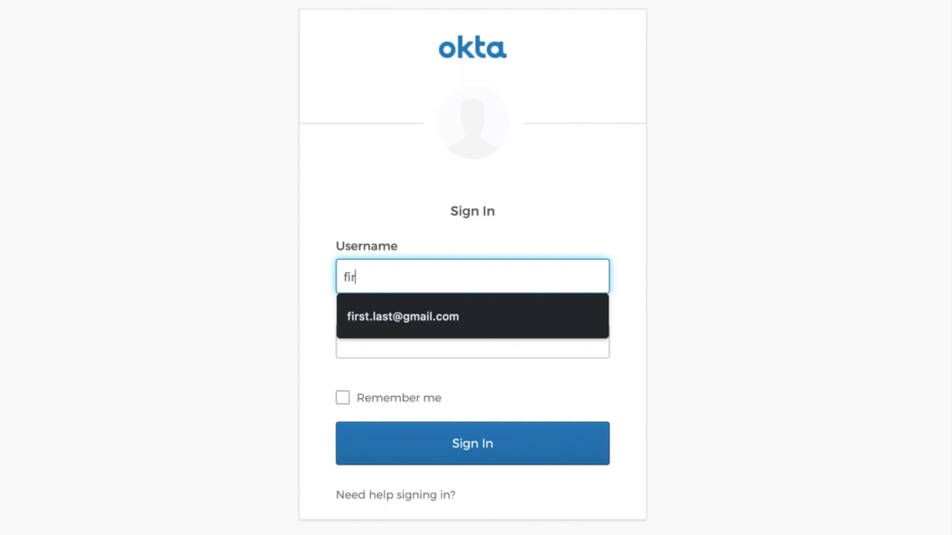
pyautogui.click(476, 333)
pyautogui.click(451, 317)
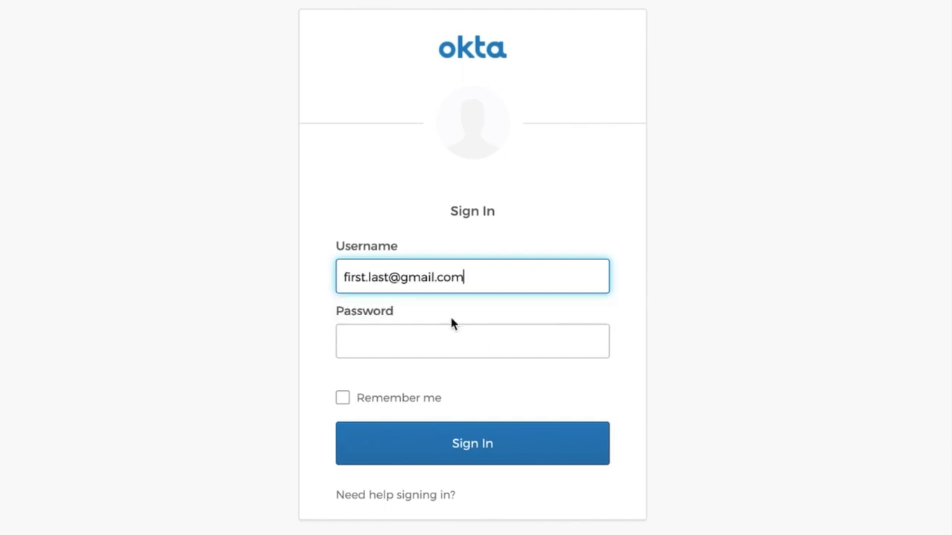
pyautogui.click(439, 341)
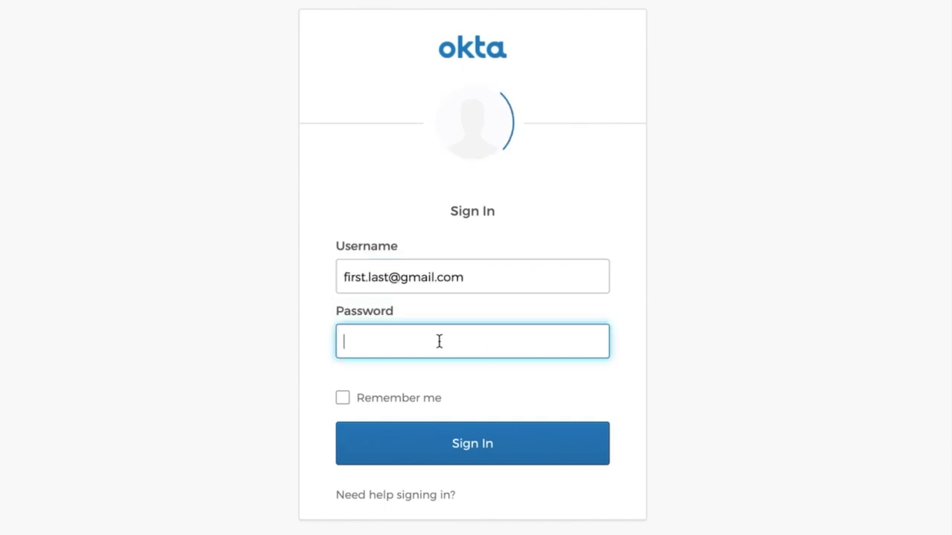
pyautogui.write('p')
pyautogui.press('BackSpace')
pyautogui.write('password1')
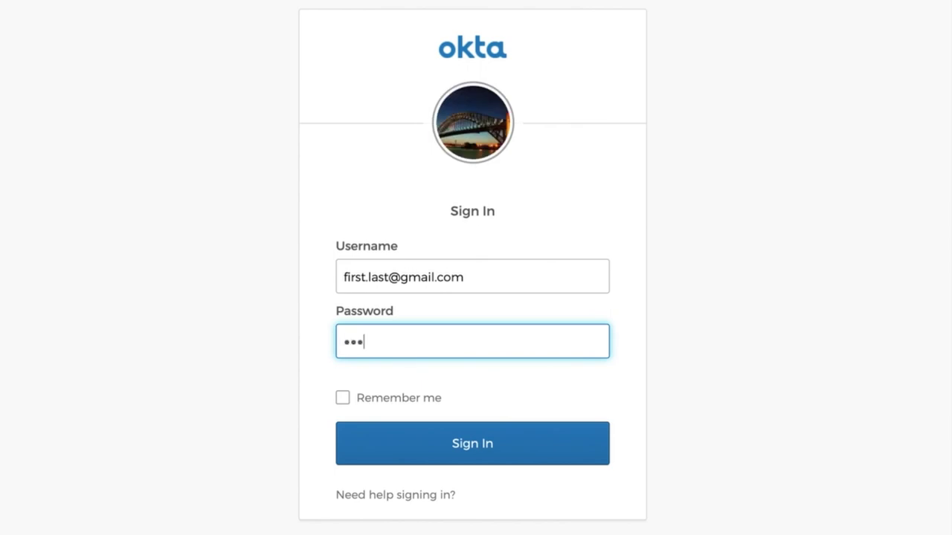
pyautogui.write('!')
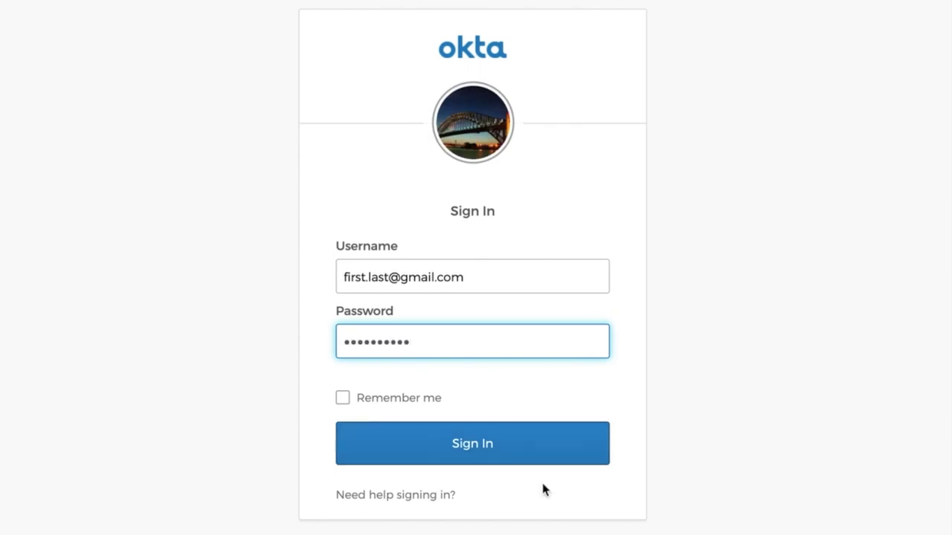
pyautogui.click(489, 444)
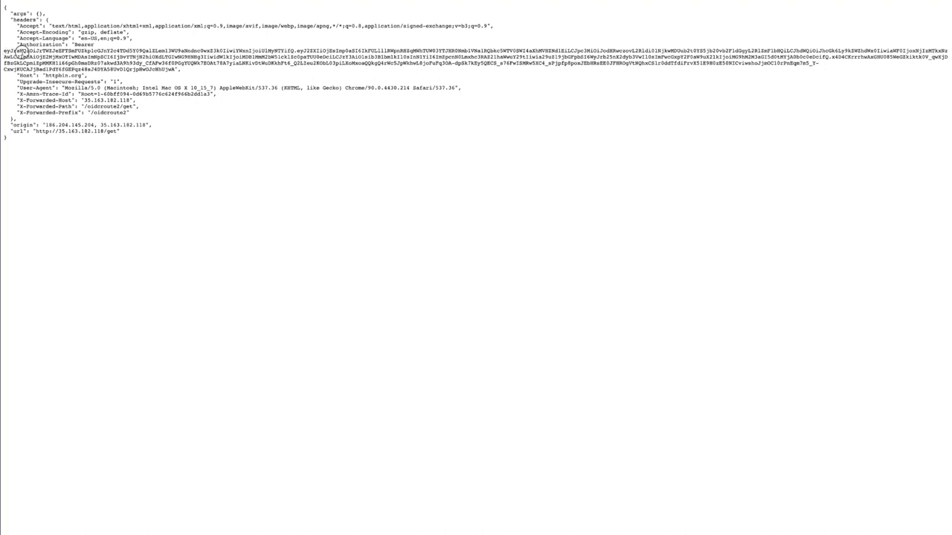
# Step: Select the Bearer access token value in the httpbin Authorization header
pyautogui.moveTo(5, 49); pyautogui.dragTo(177, 69)
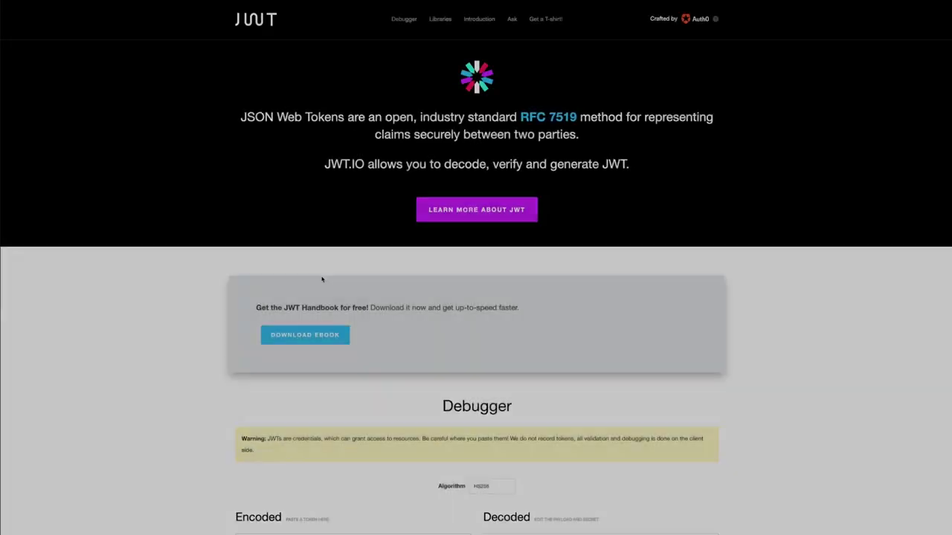
# Step: Paste the access token into jwt.io's Encoded box and highlight kong_claim in the payload
pyautogui.scroll(-5, 321, 278)
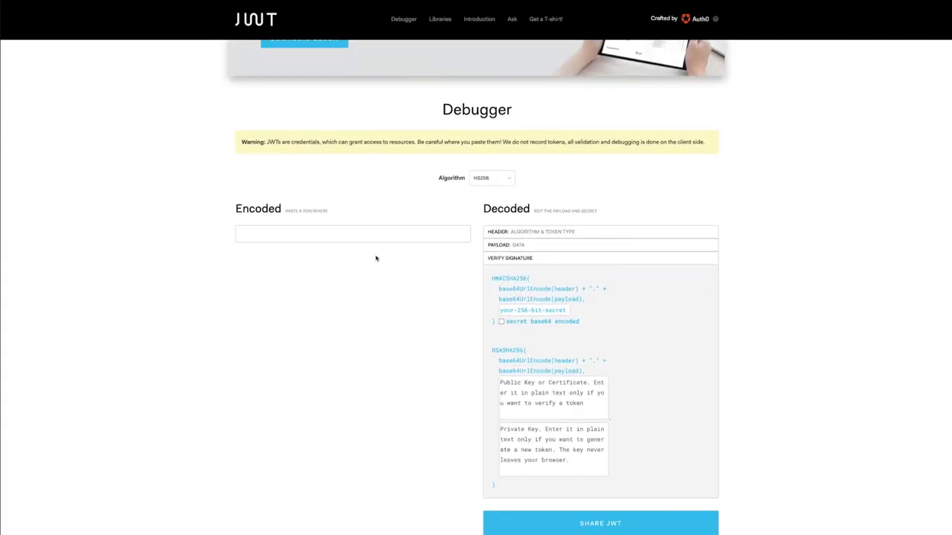
pyautogui.click(374, 237)
pyautogui.hotkey('ctrl', 'v')
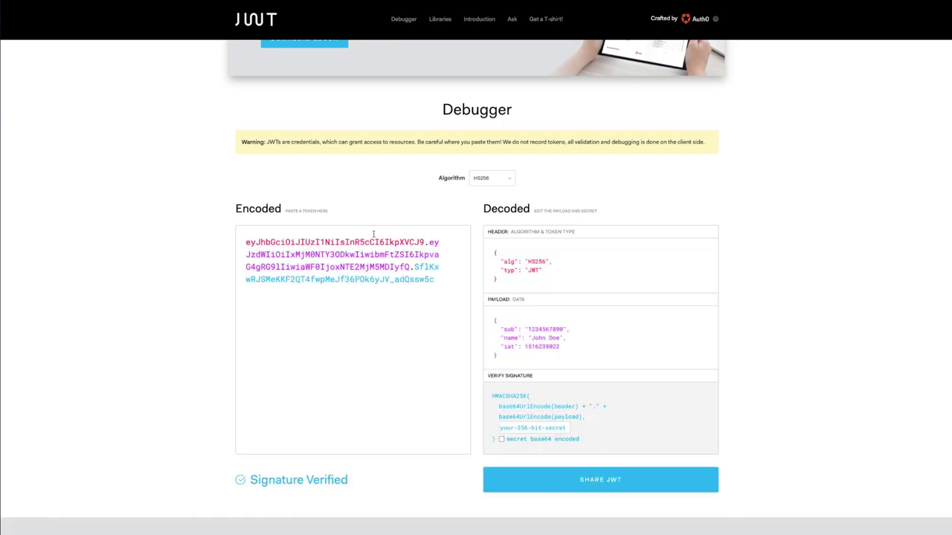
pyautogui.hotkey('ctrl', 'a')
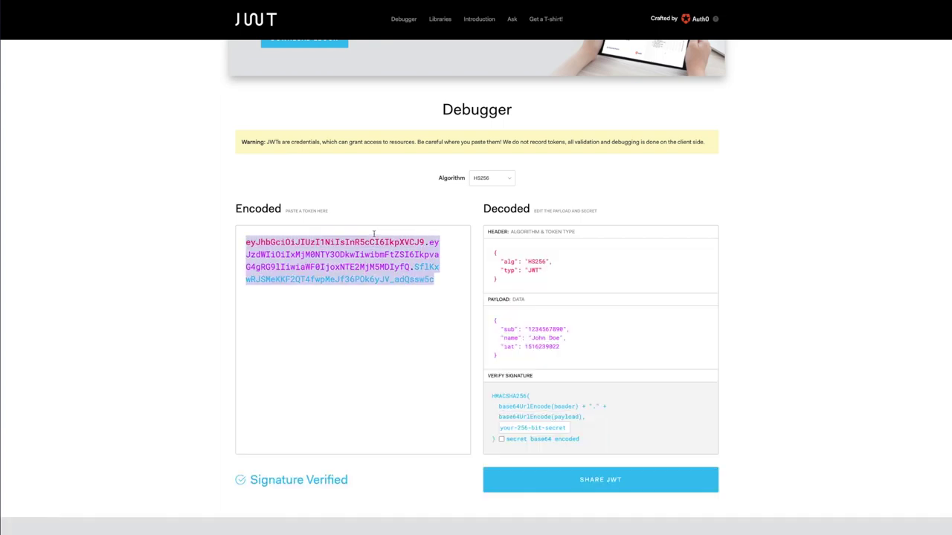
pyautogui.hotkey('ctrl', 'v')
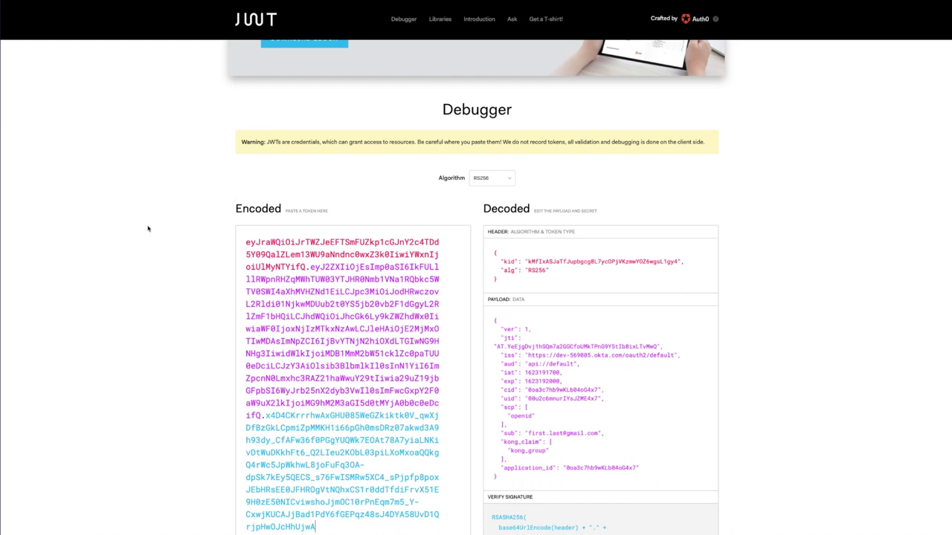
pyautogui.scroll(-1, 153, 215)
pyautogui.scroll(-1, 148, 229)
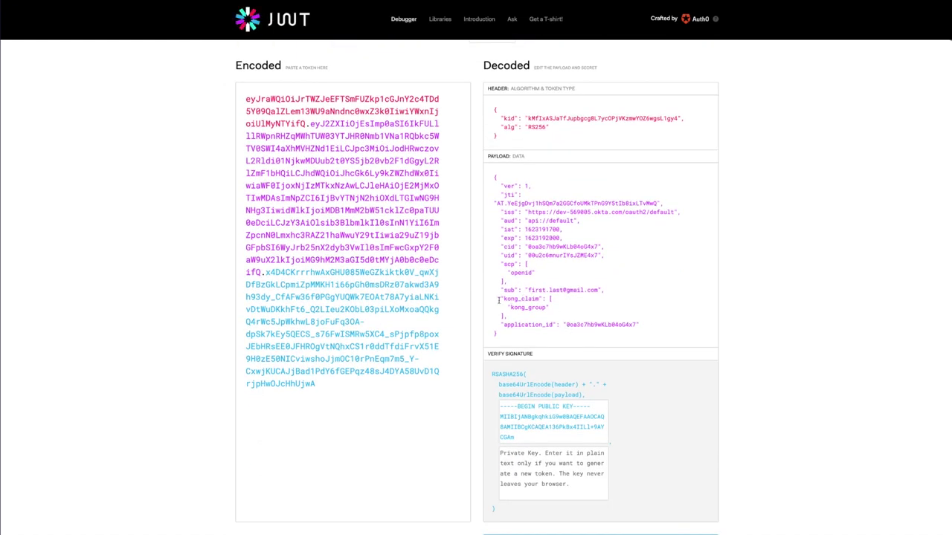
pyautogui.moveTo(503, 298); pyautogui.dragTo(572, 315)
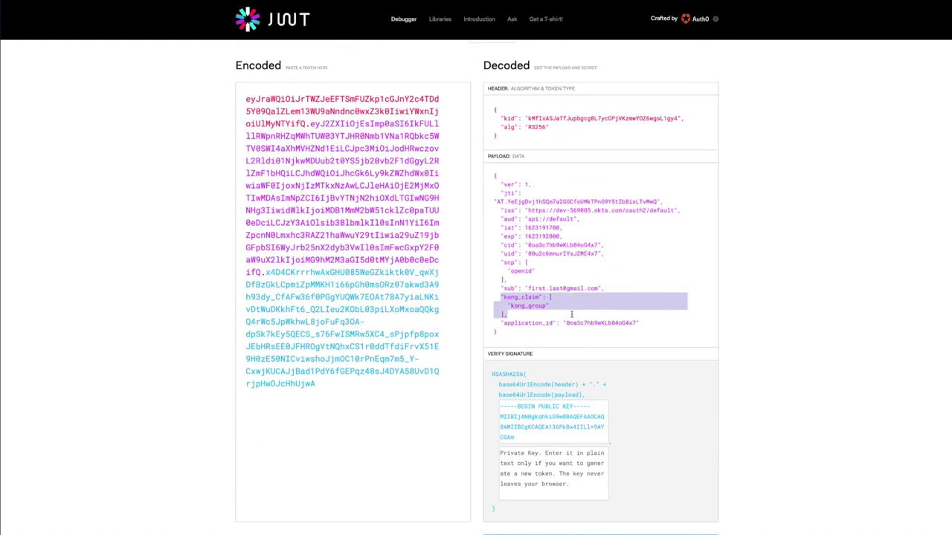